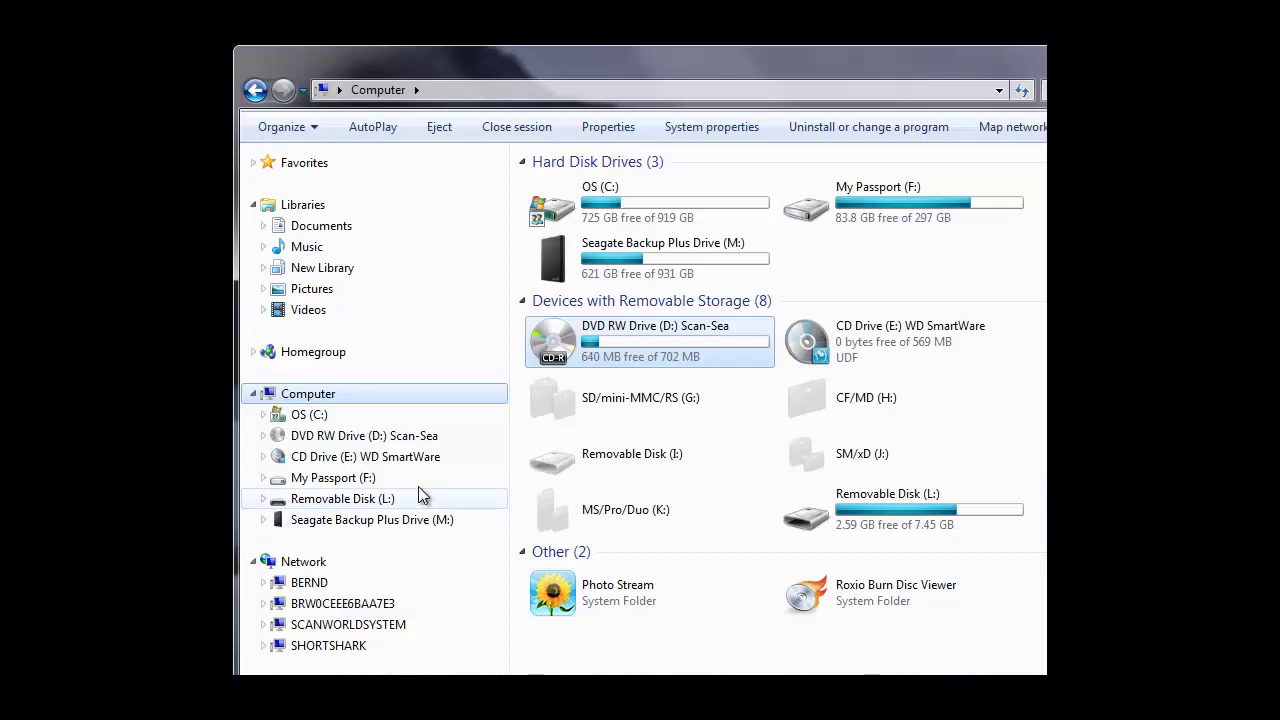
# - Launch SetupSeaV630.exe from the Scan-Sea disc on drive D: and centre the setup window
pyautogui.click(405, 443)
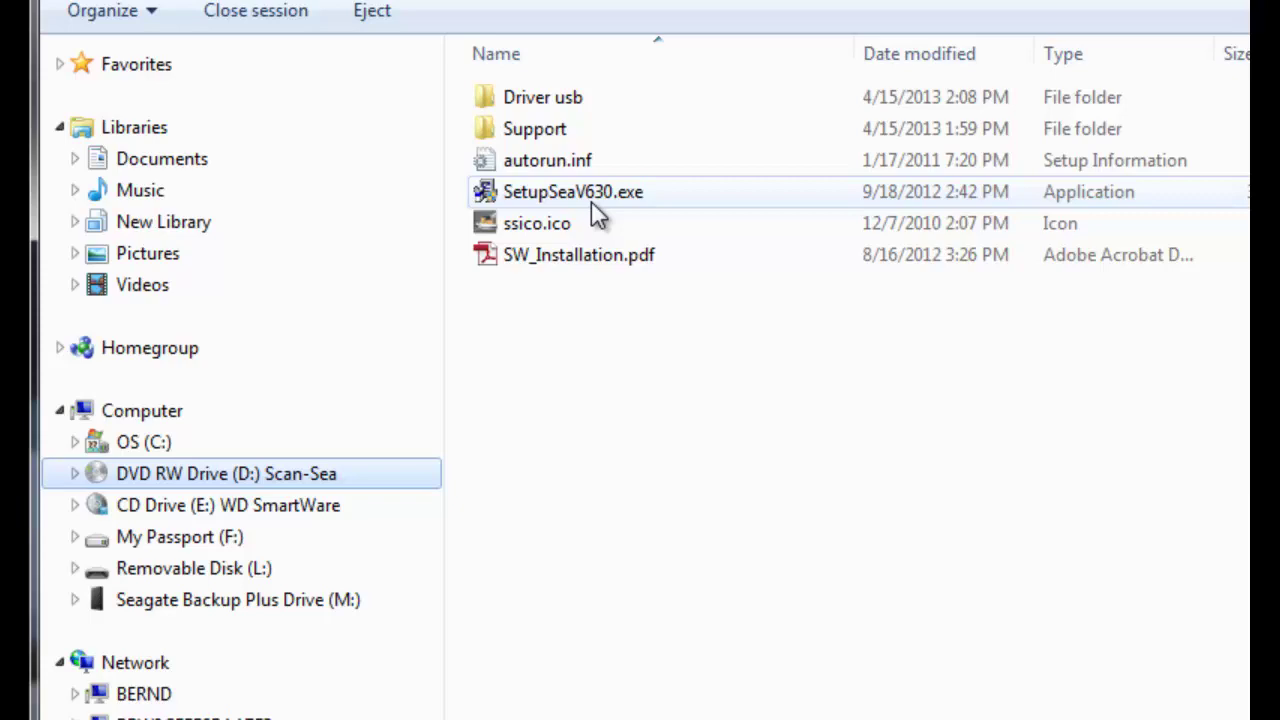
pyautogui.doubleClick(591, 202)
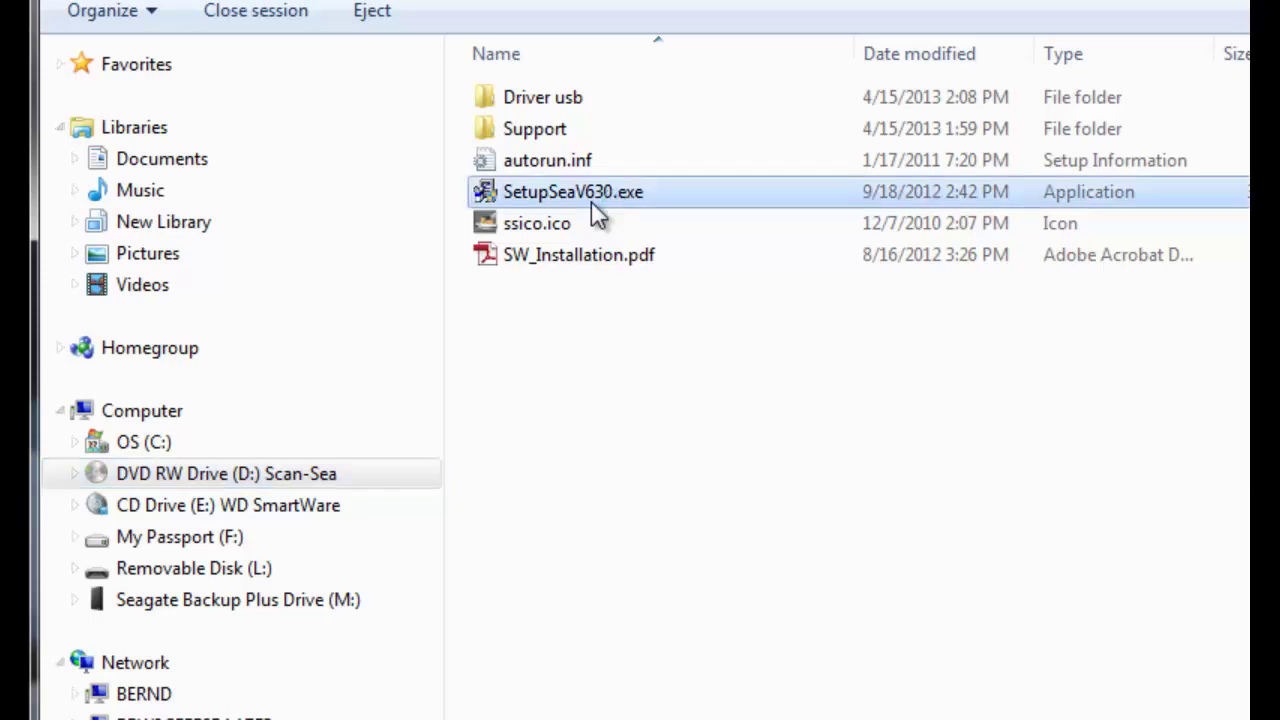
pyautogui.moveTo(1265, 425); pyautogui.dragTo(595, 139)
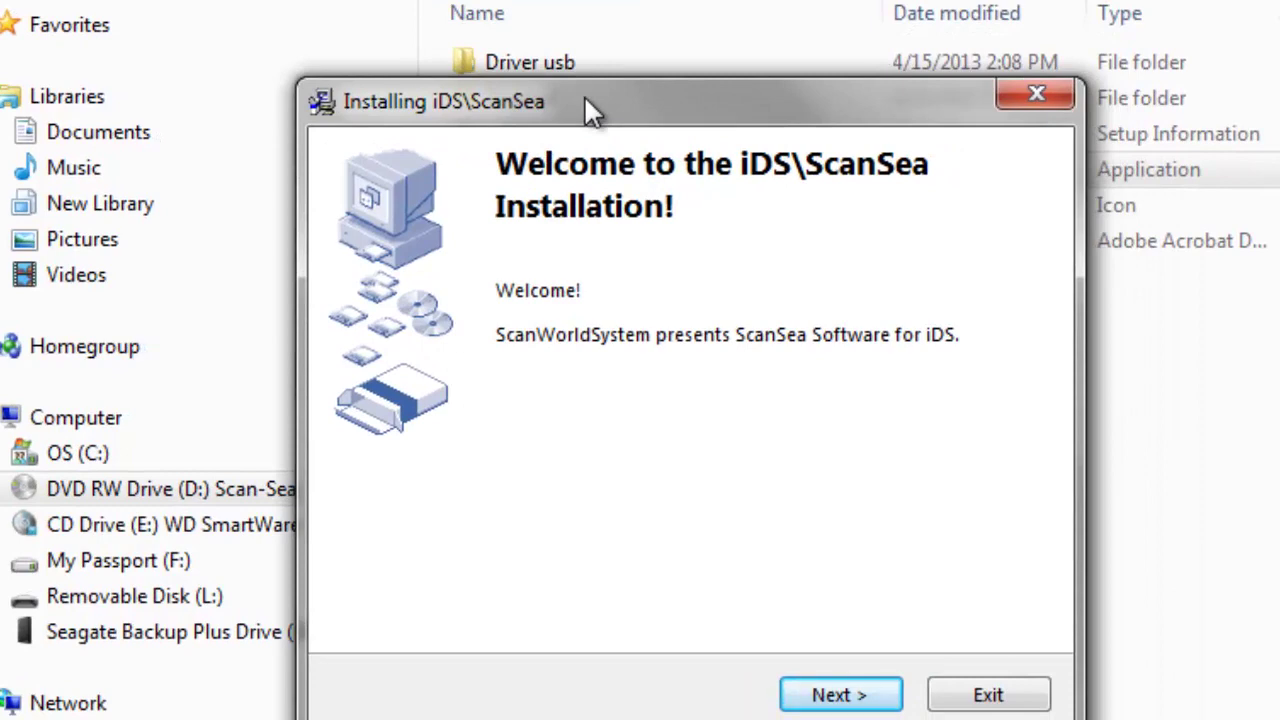
# - Install iDS\ScanSea in English into C:\Program Files (x86)\iDS\ScanSea and finish the installer
pyautogui.click(840, 697)
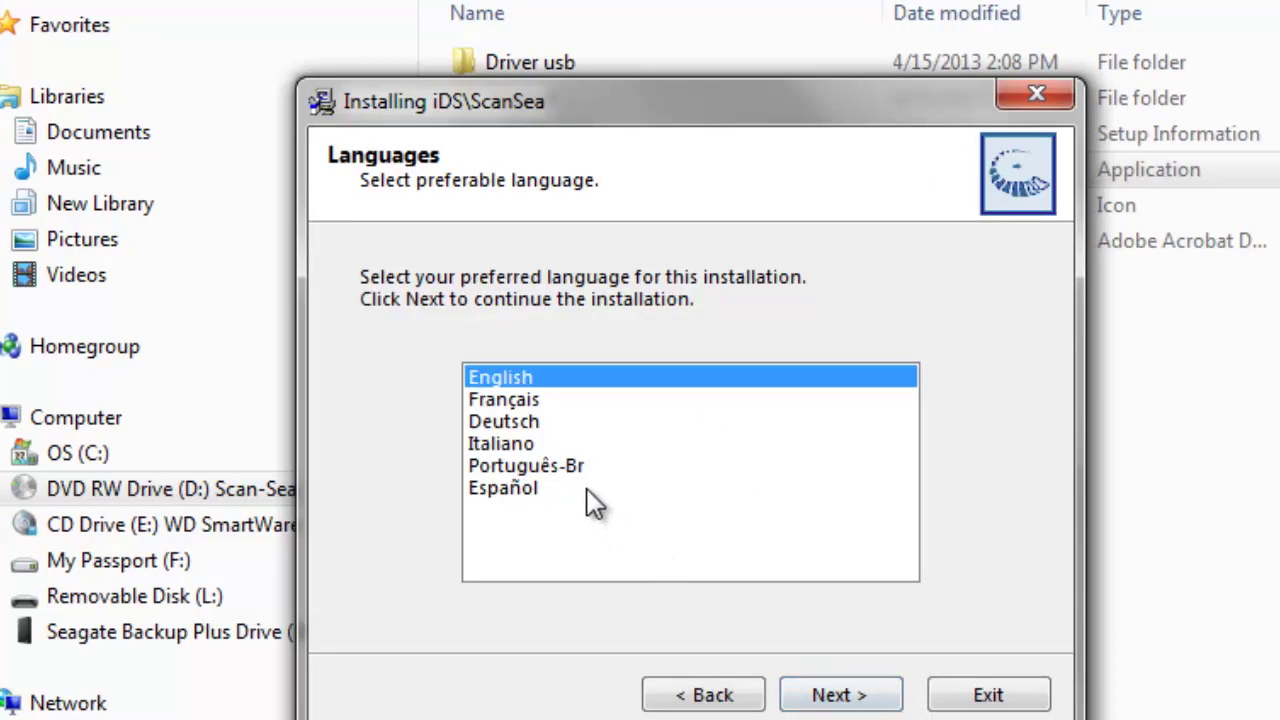
pyautogui.click(560, 466)
pyautogui.click(524, 421)
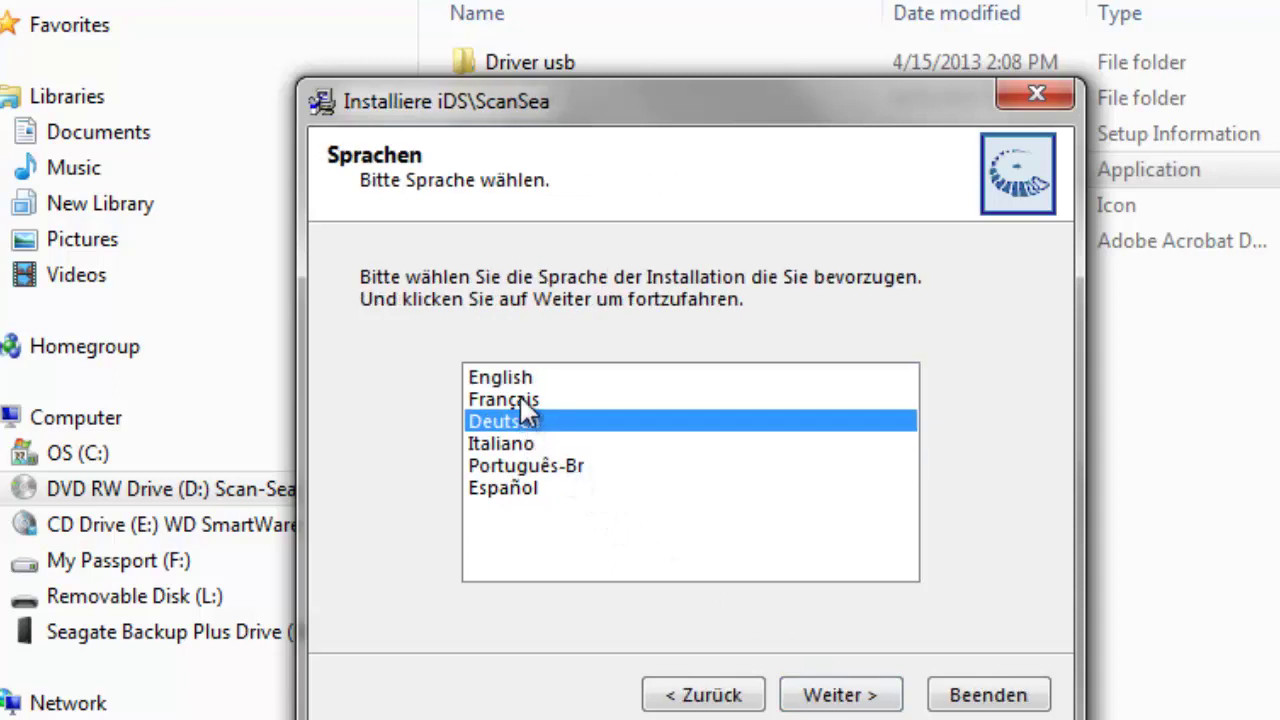
pyautogui.click(517, 378)
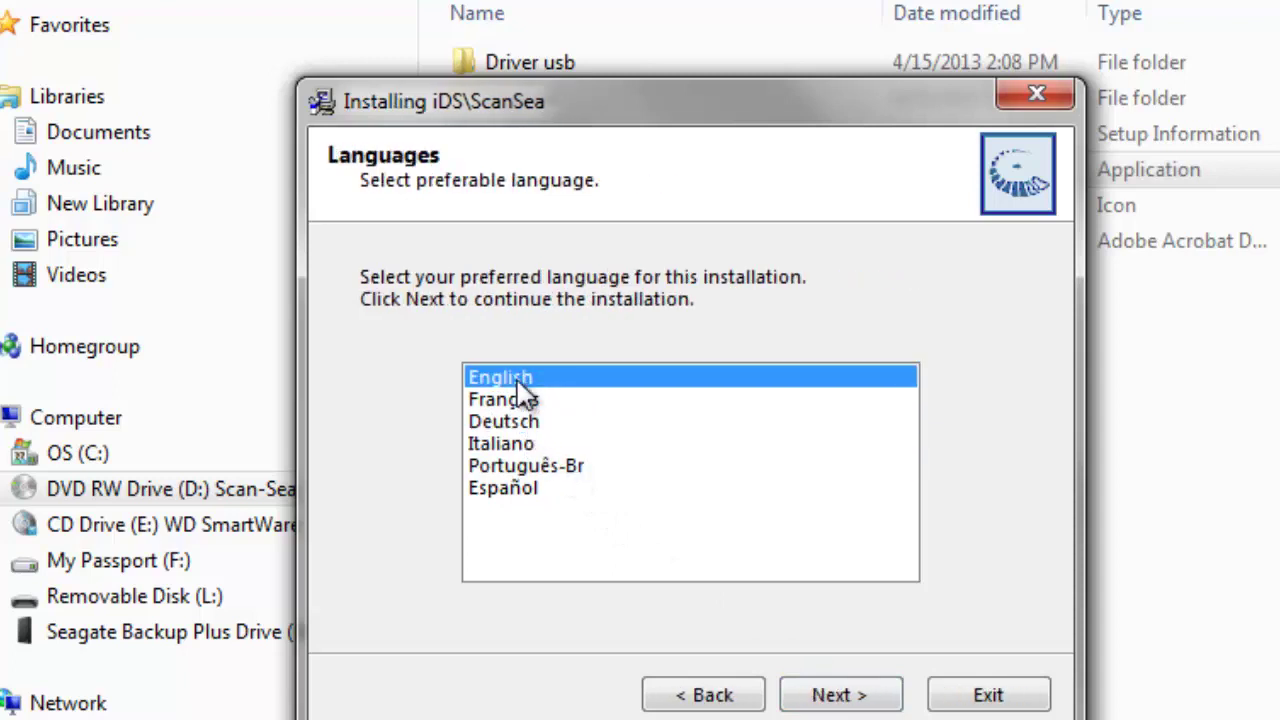
pyautogui.click(848, 697)
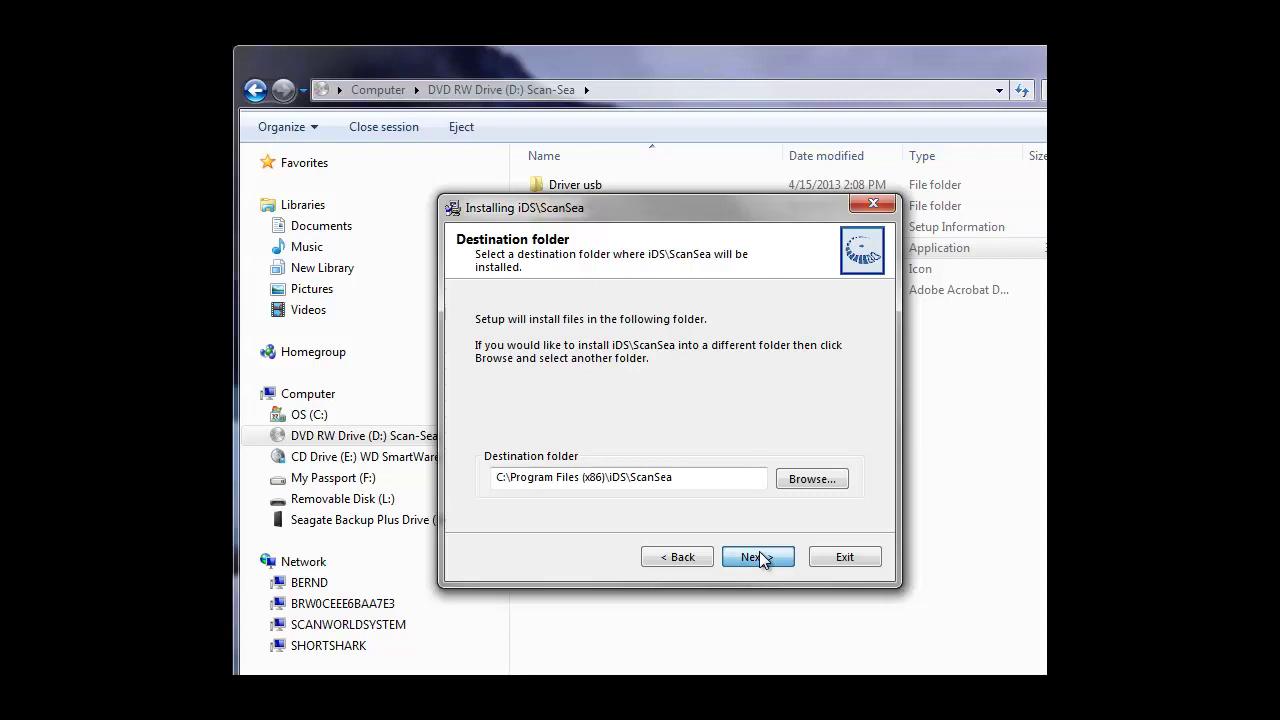
pyautogui.click(759, 551)
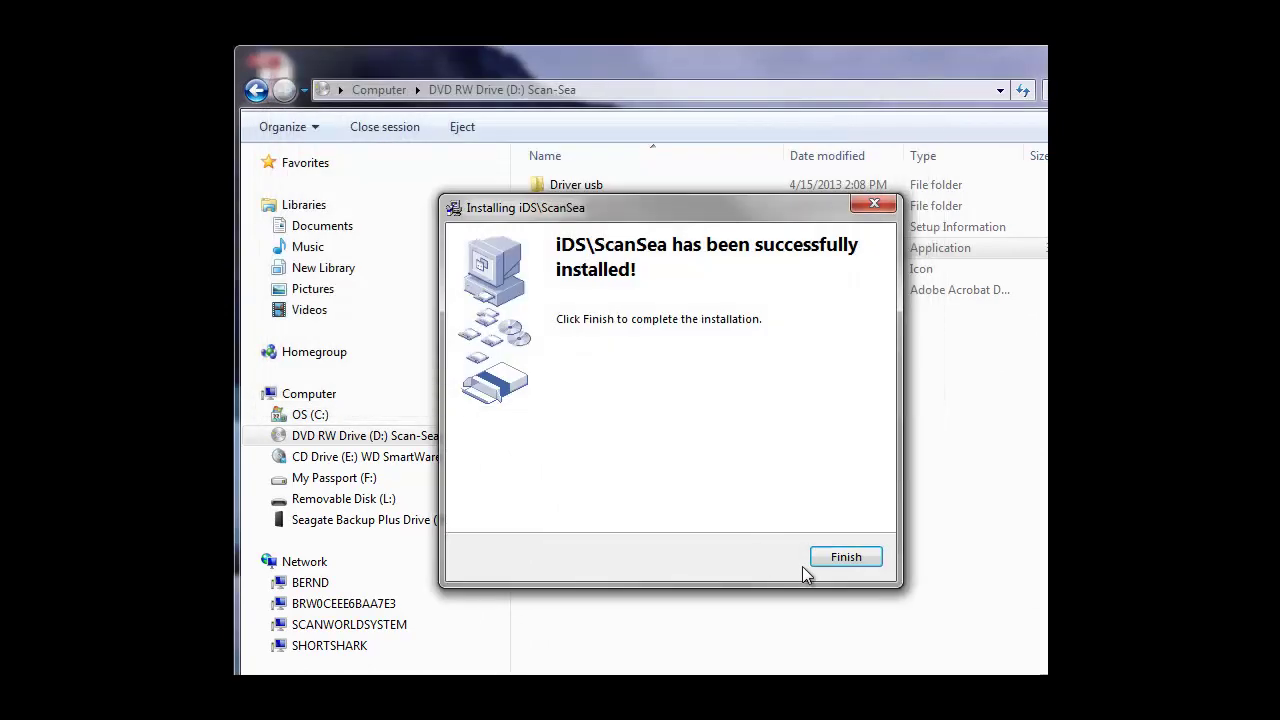
pyautogui.click(840, 556)
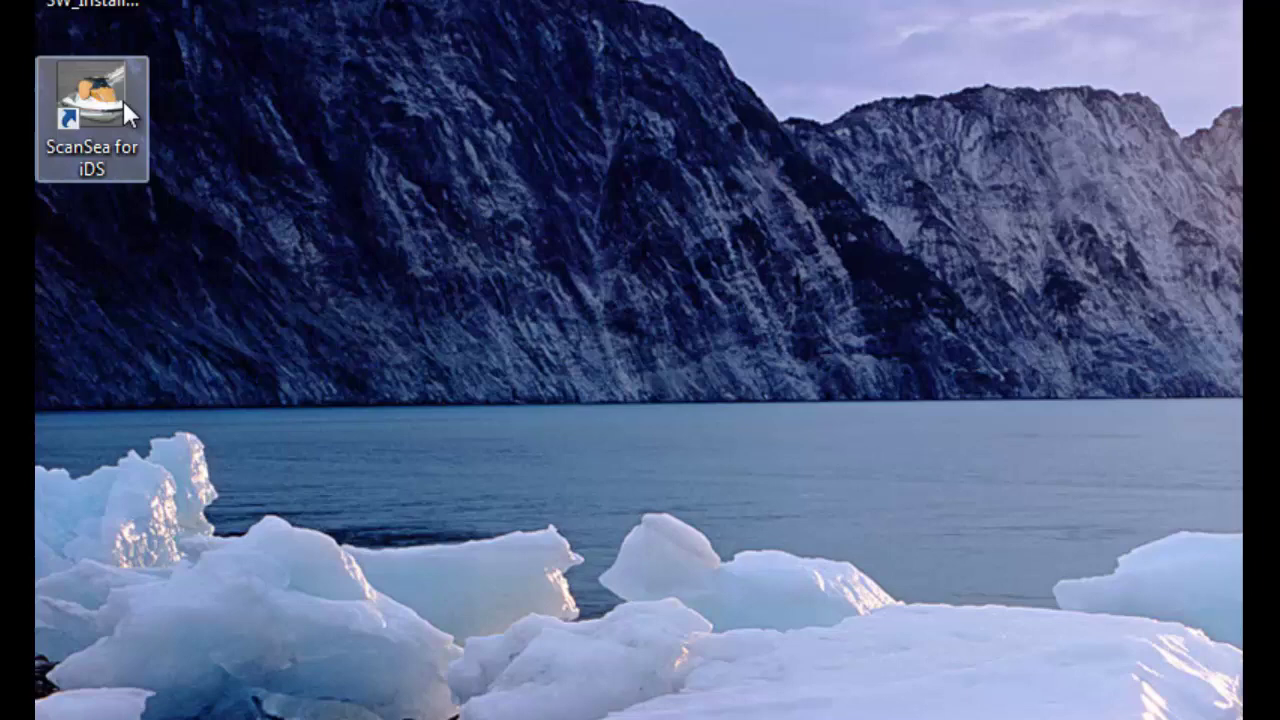
# - Run the ScanSea for iDS desktop shortcut as administrator
pyautogui.rightClick(123, 100)
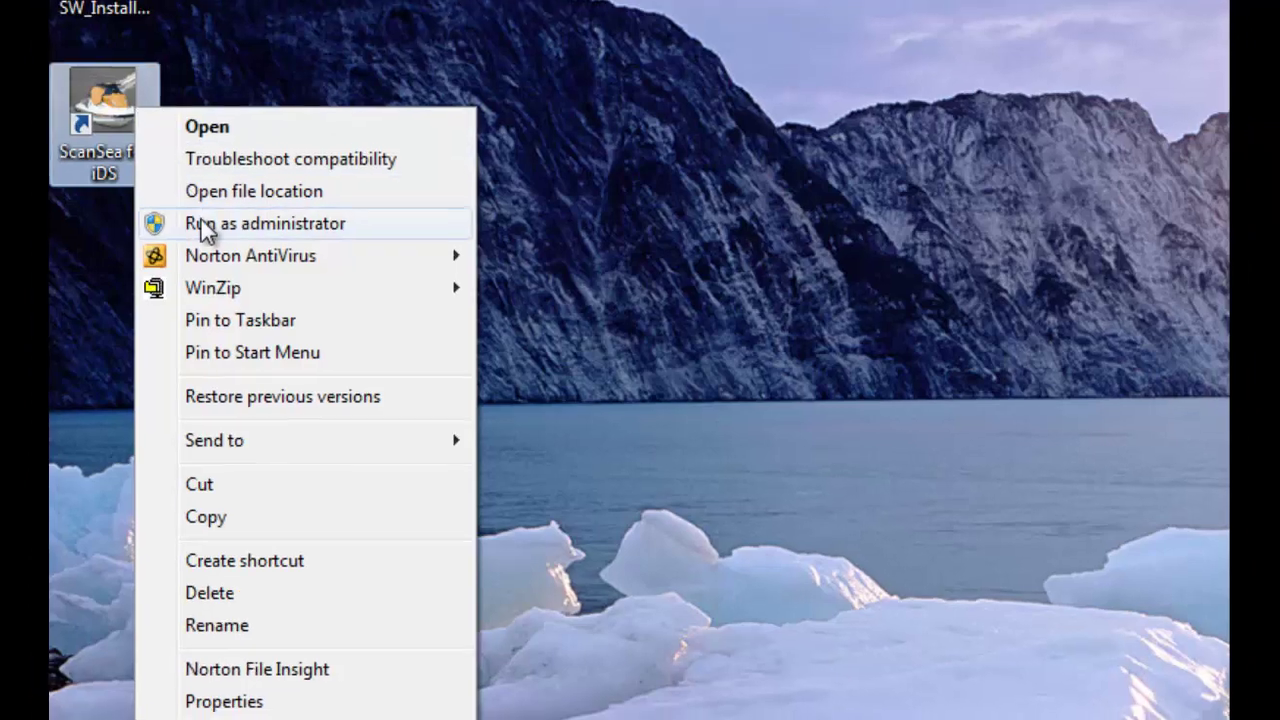
pyautogui.click(194, 220)
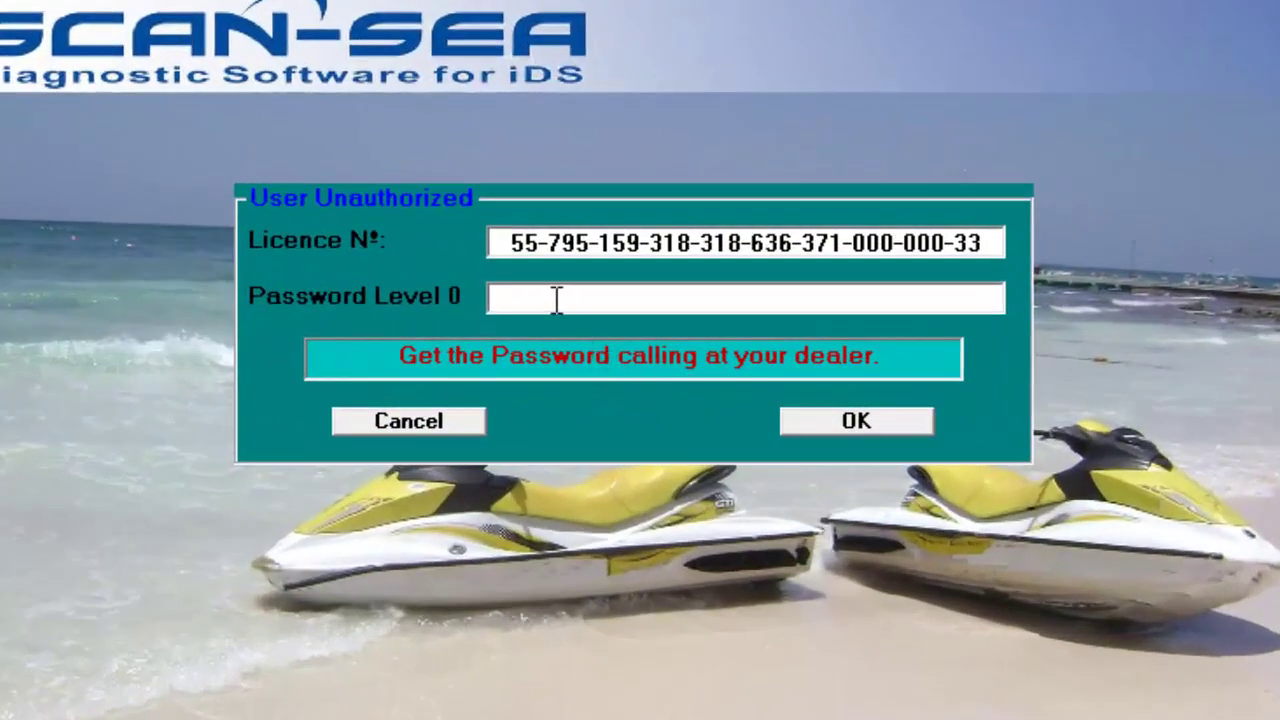
# - Enter the dealer-supplied licence password in the Password Level 0 field and confirm it
pyautogui.click(556, 301)
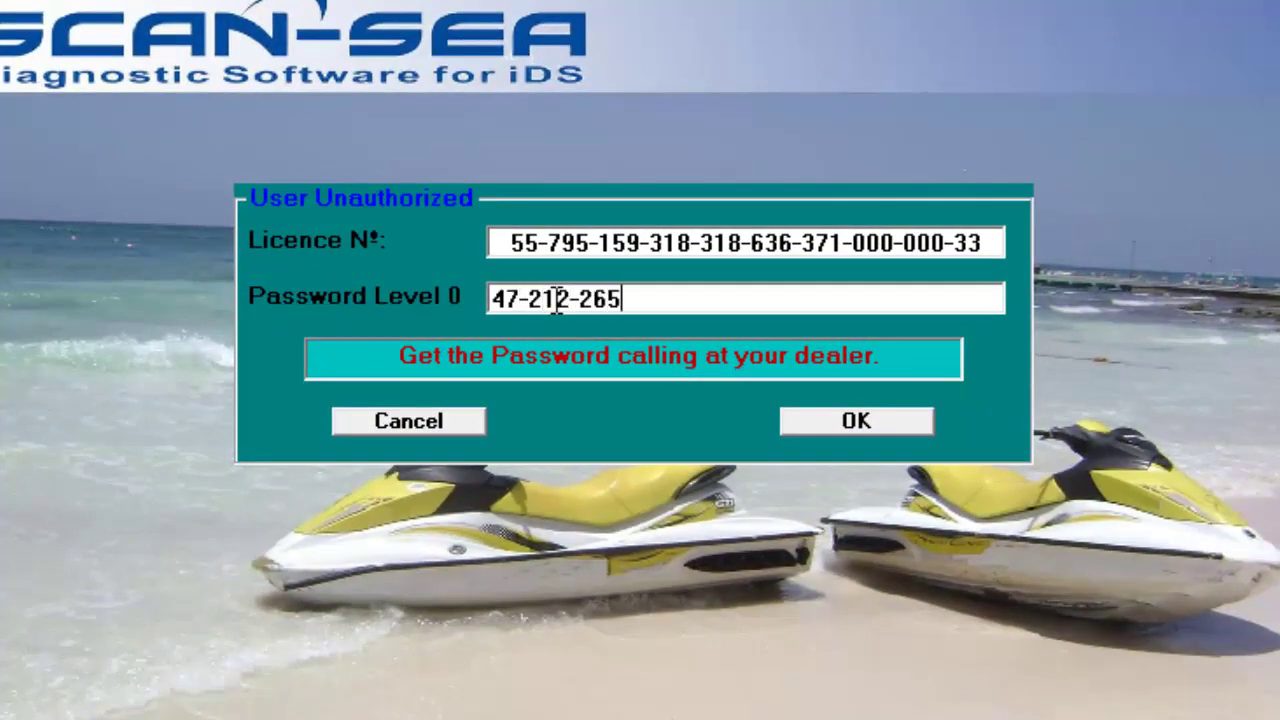
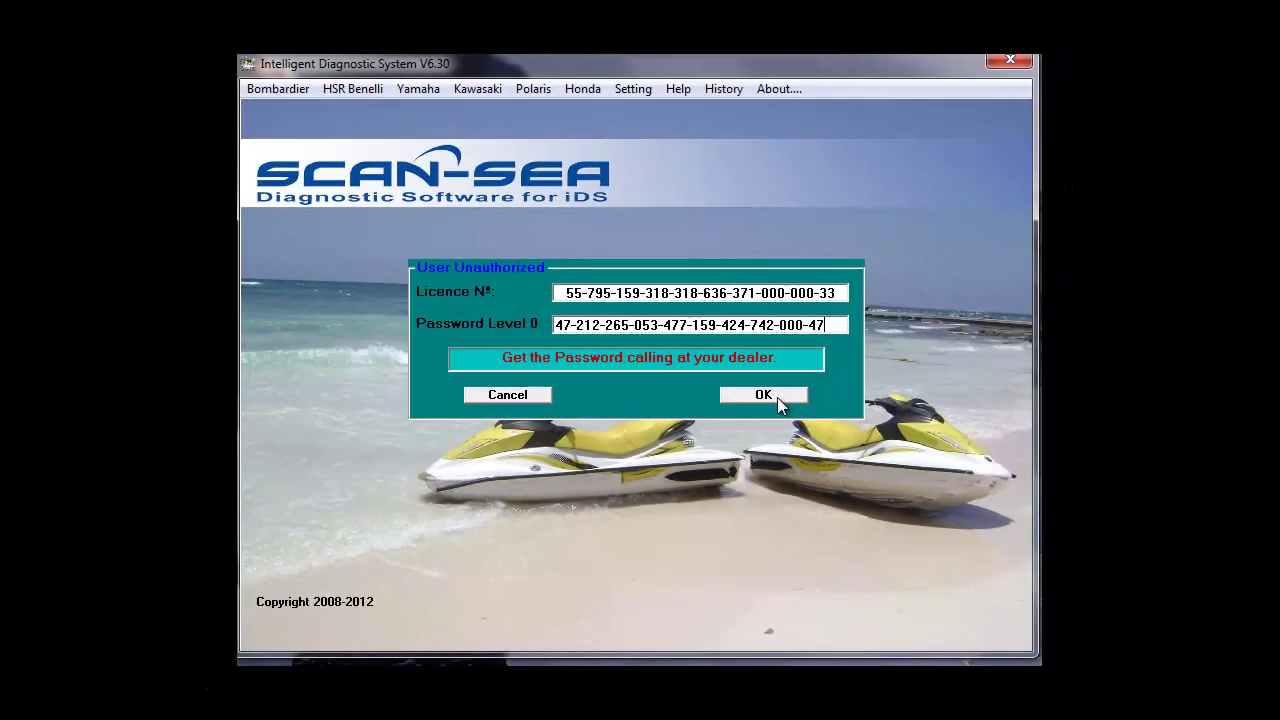
pyautogui.click(777, 397)
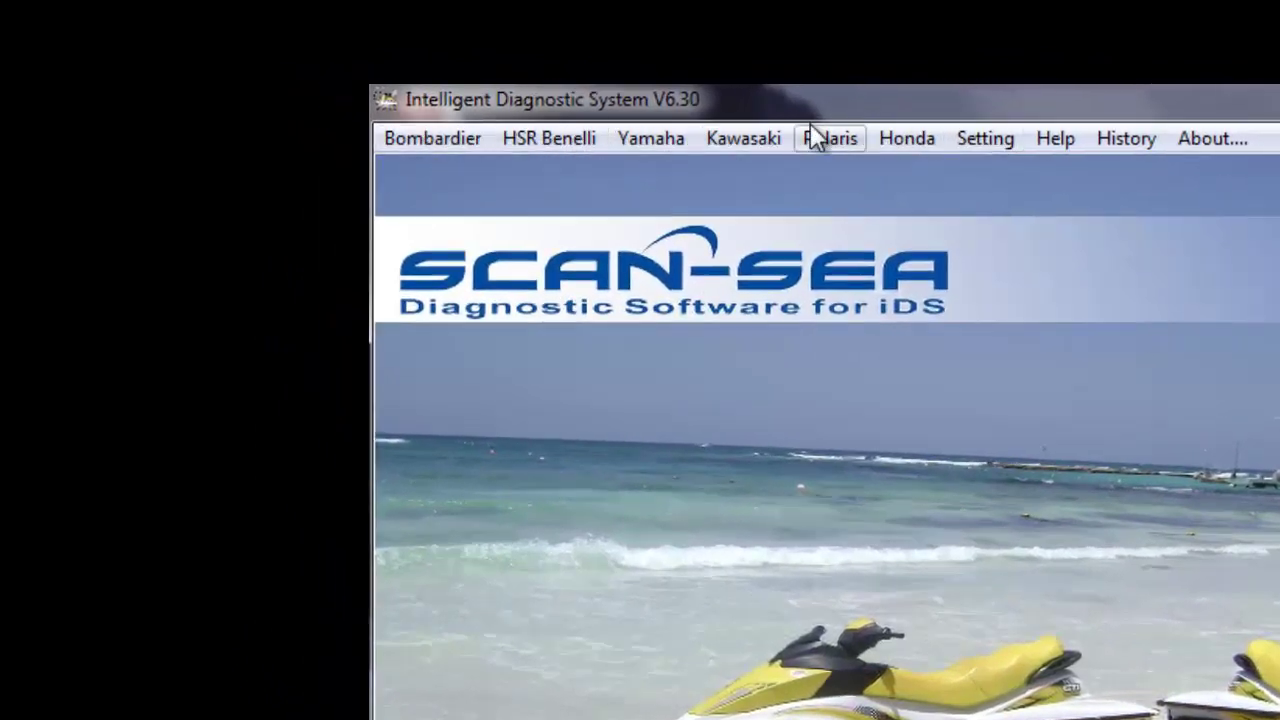
pyautogui.click(445, 140)
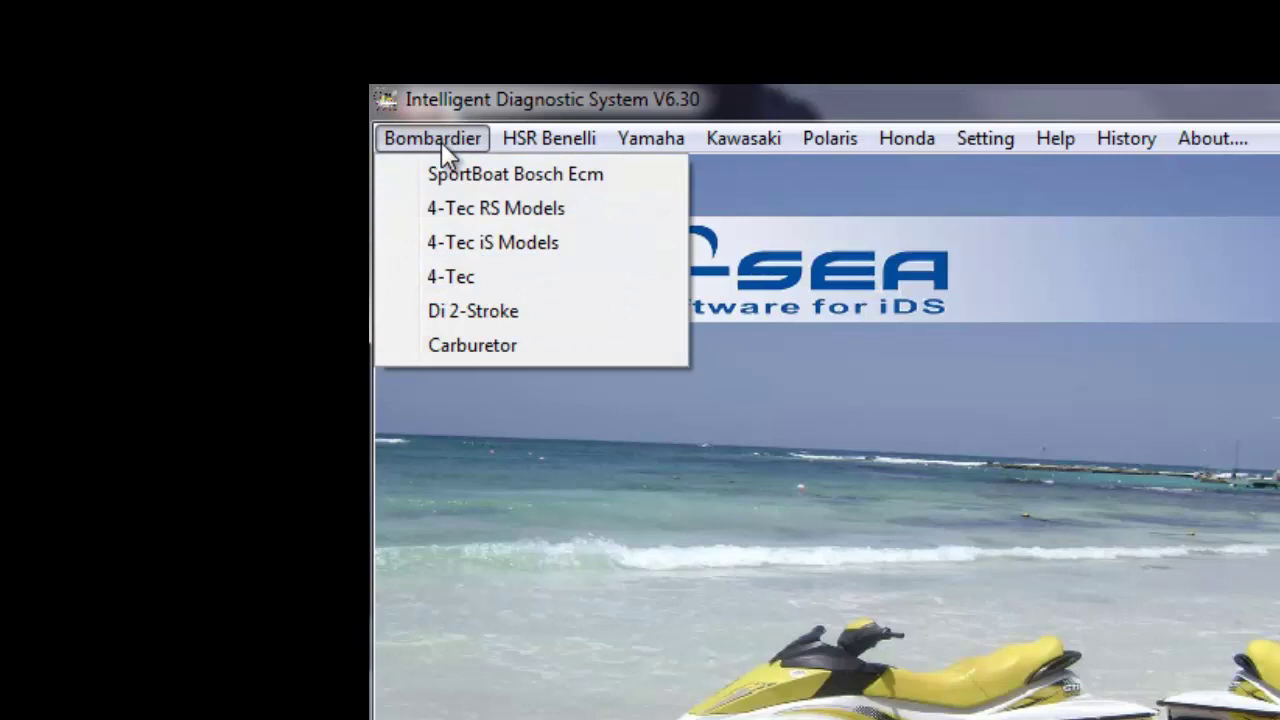
pyautogui.click(441, 141)
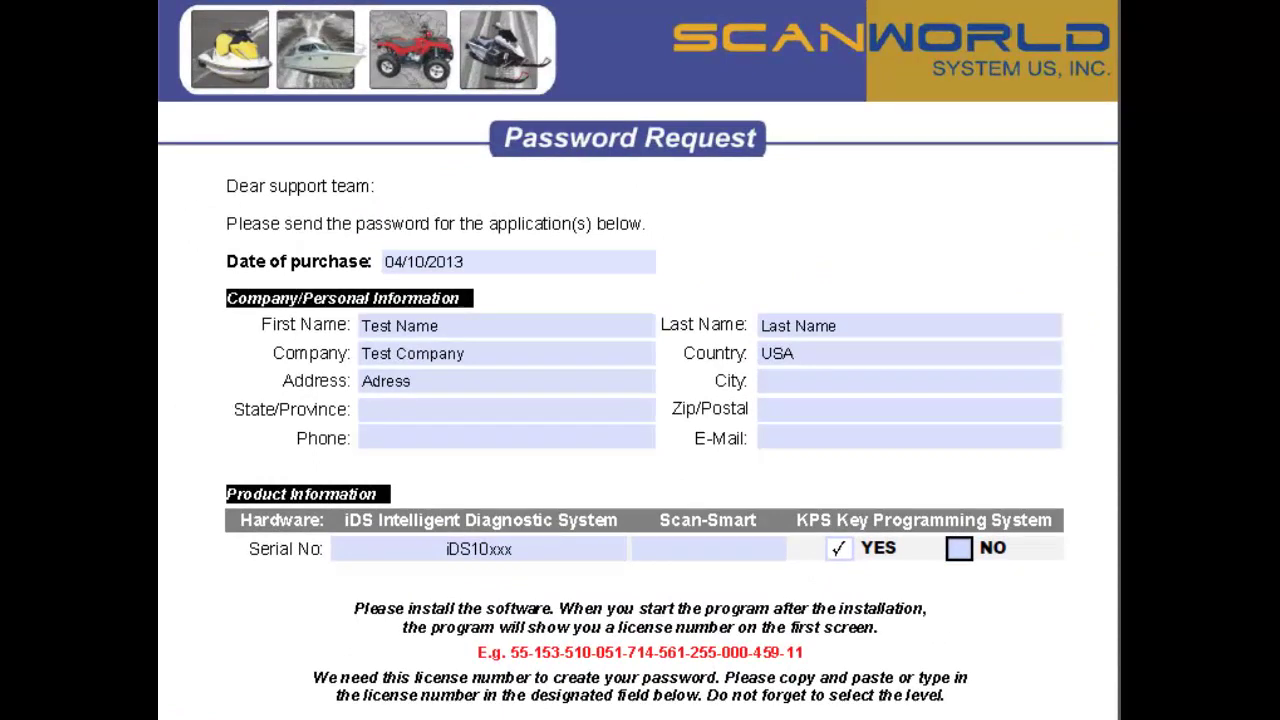
pyautogui.click(436, 378)
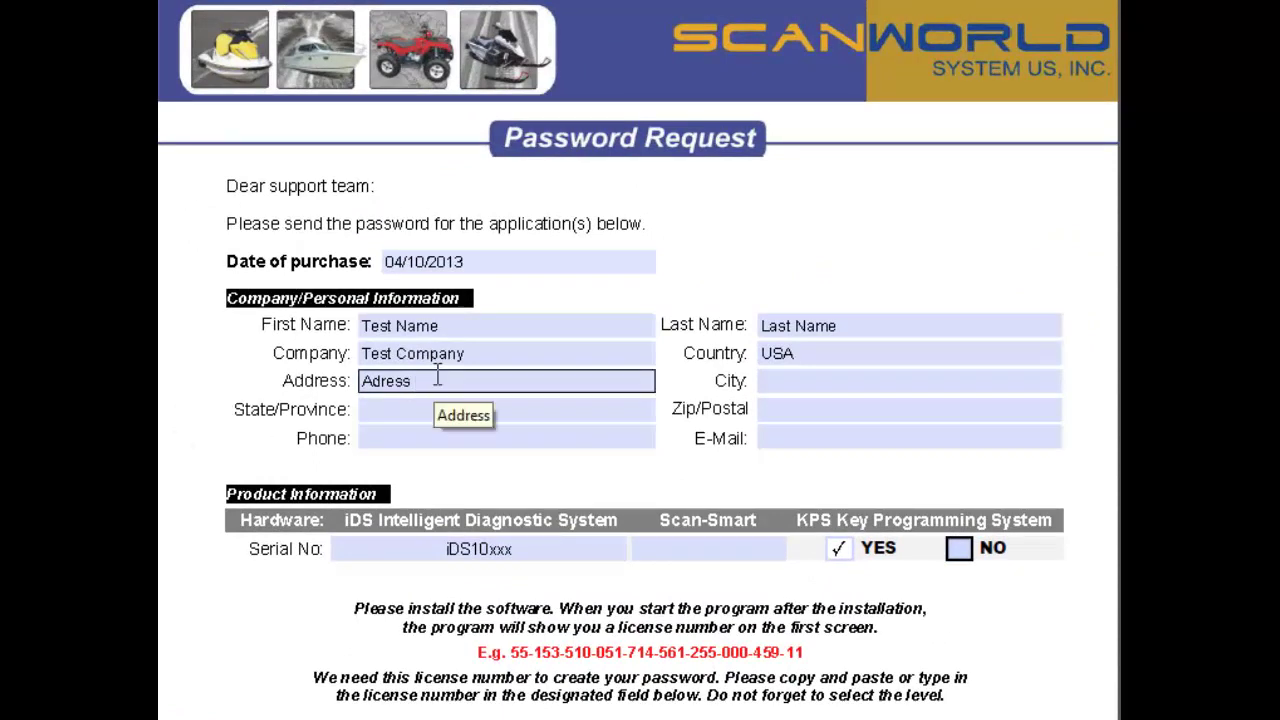
pyautogui.click(567, 553)
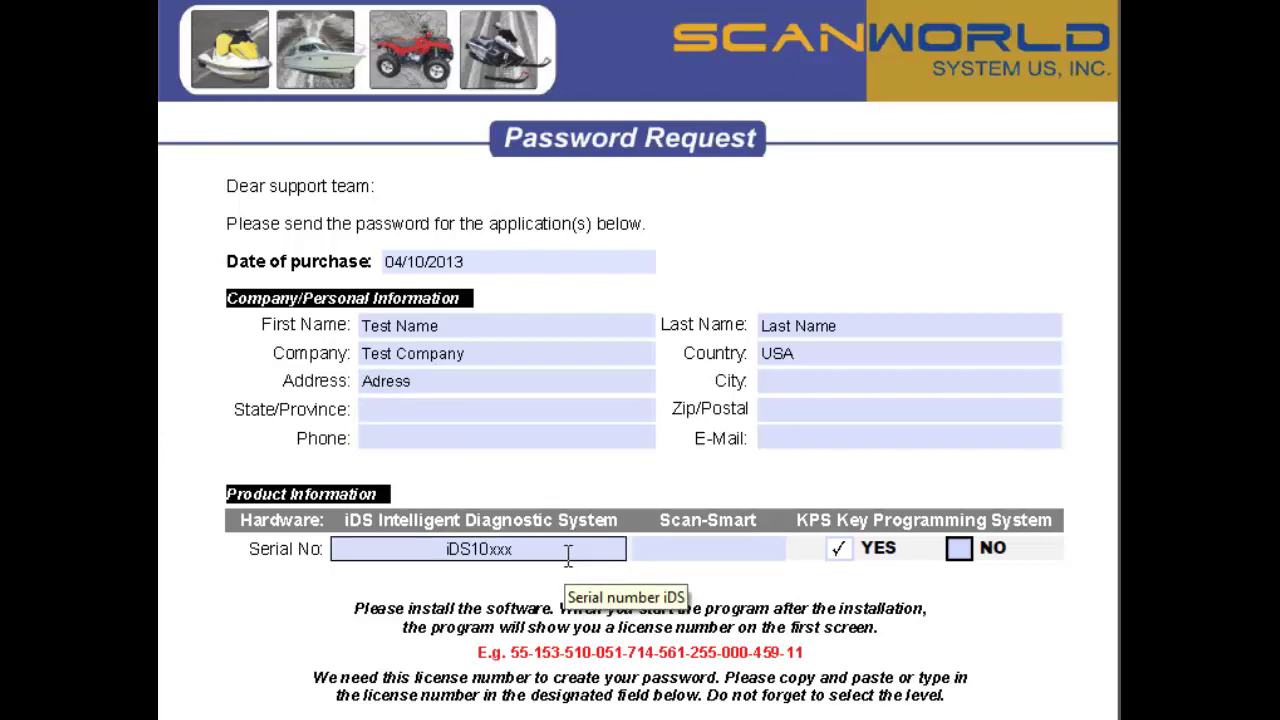
pyautogui.click(670, 490)
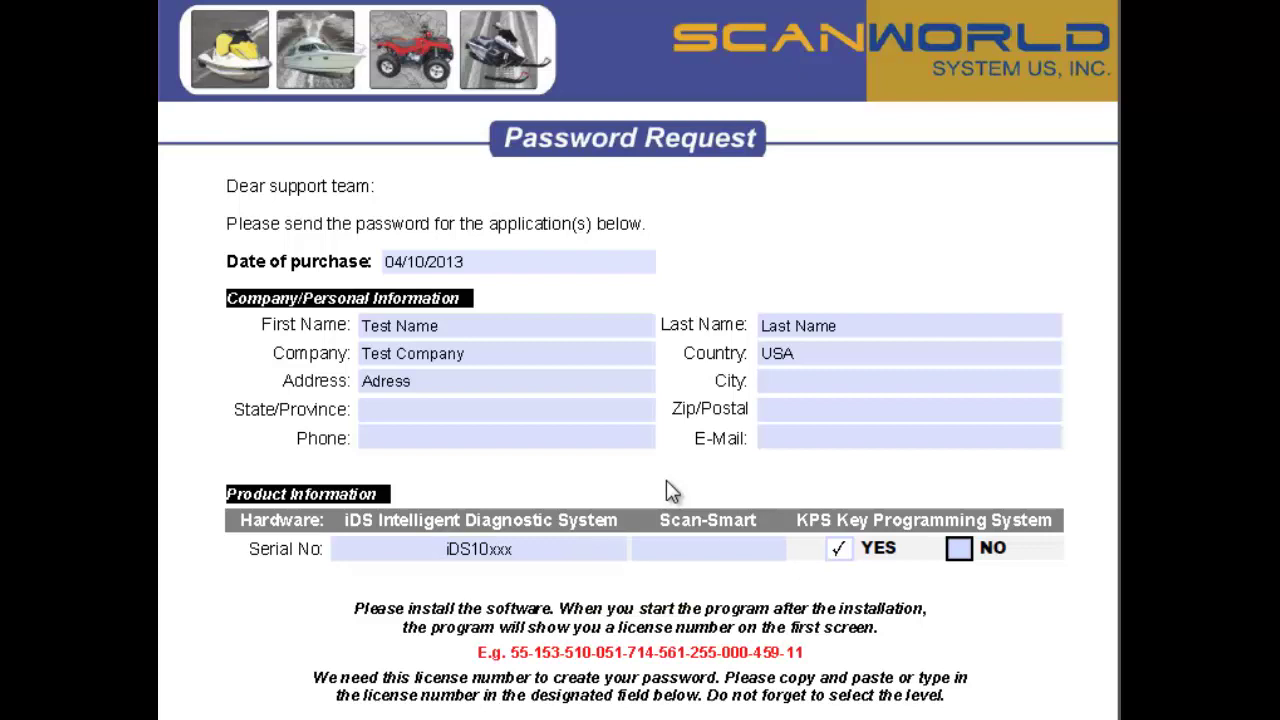
pyautogui.click(575, 547)
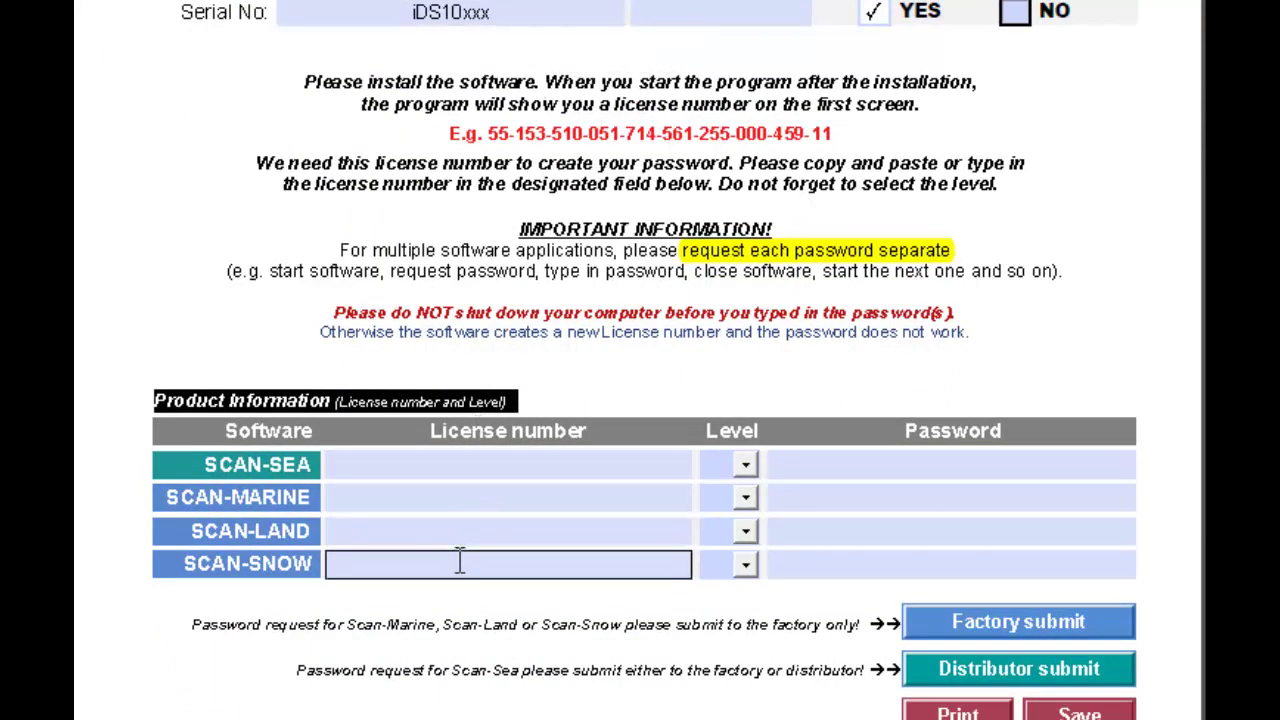
# - Paste the licence number into the SCAN-SEA License number field and set its Level to 0
pyautogui.click(465, 476)
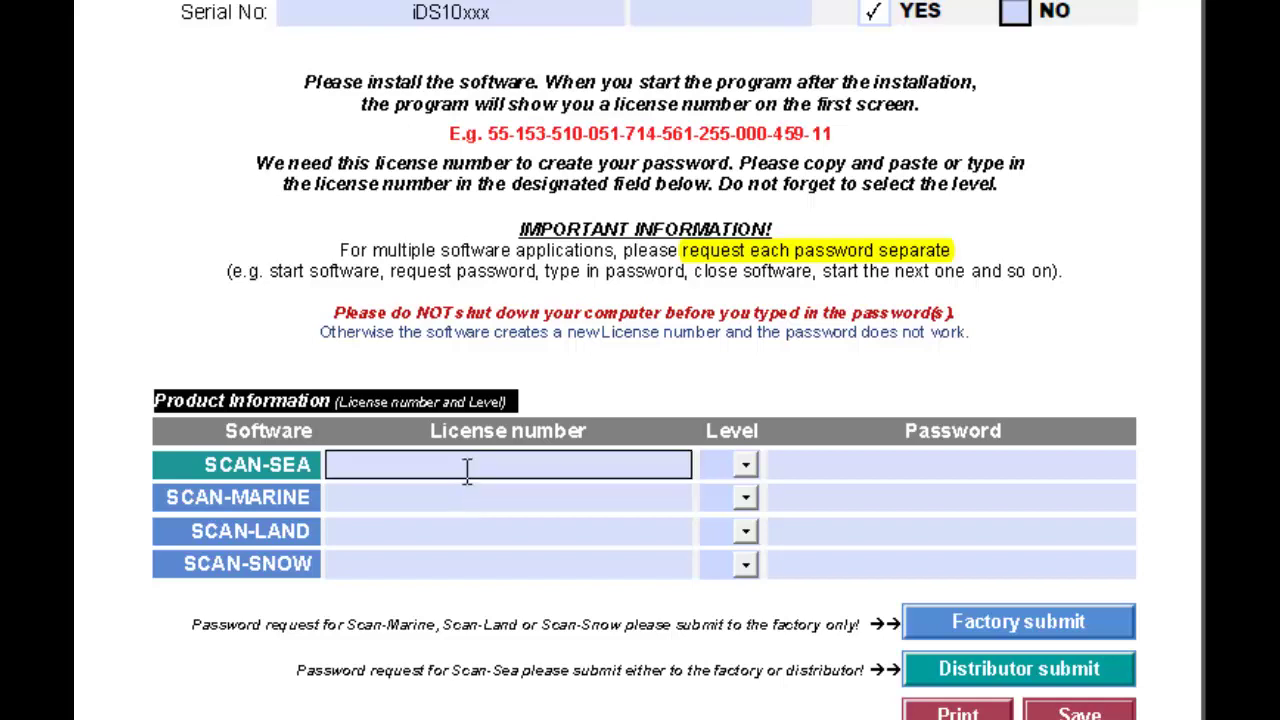
pyautogui.hotkey('ctrl', 'v')
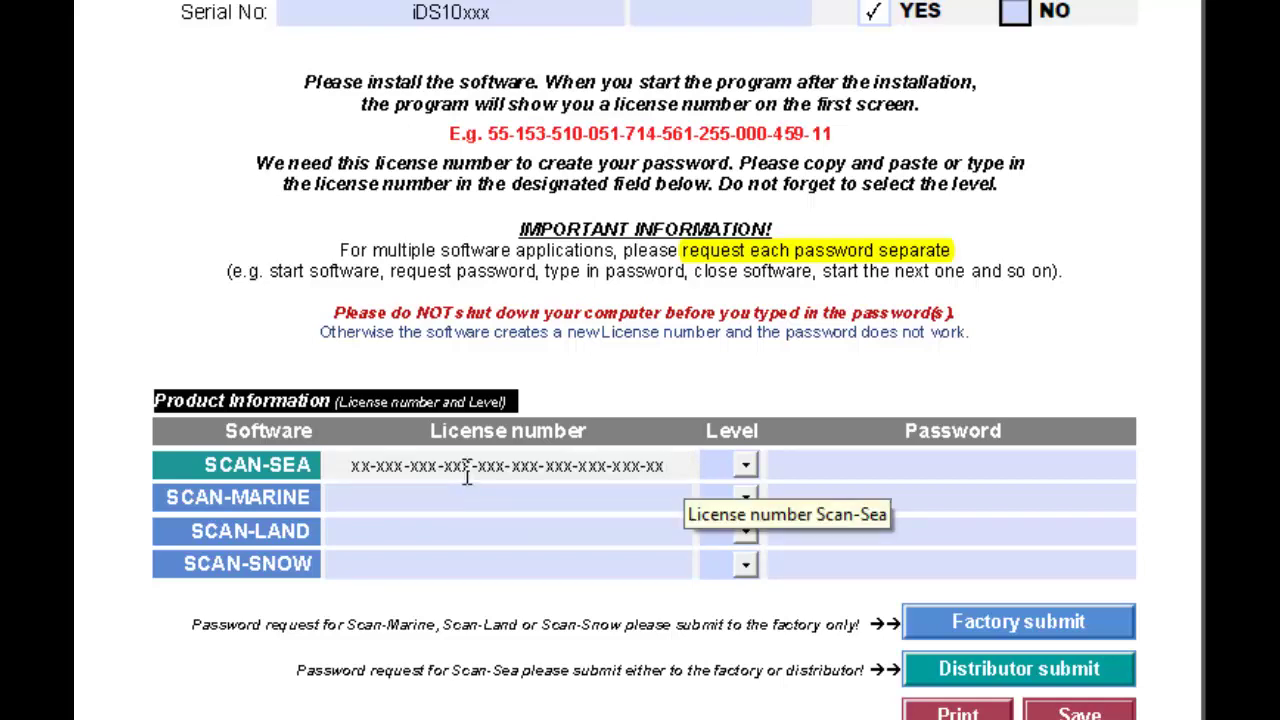
pyautogui.click(745, 465)
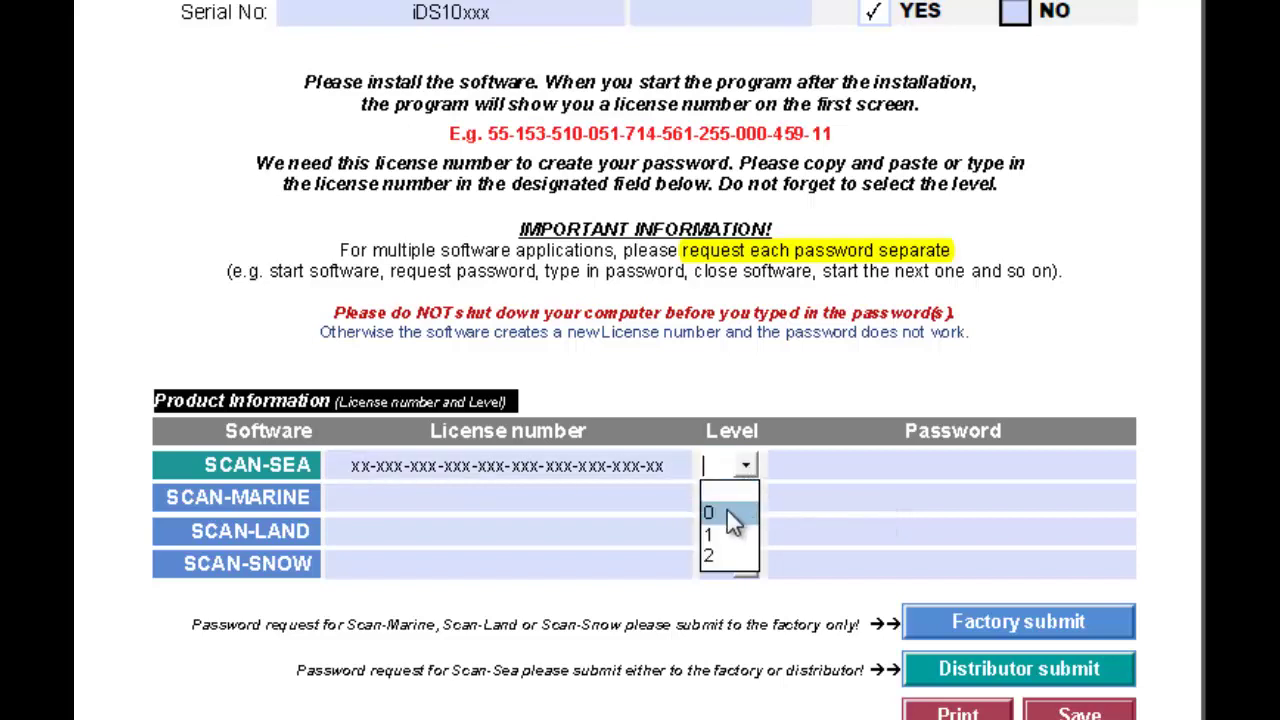
pyautogui.click(727, 511)
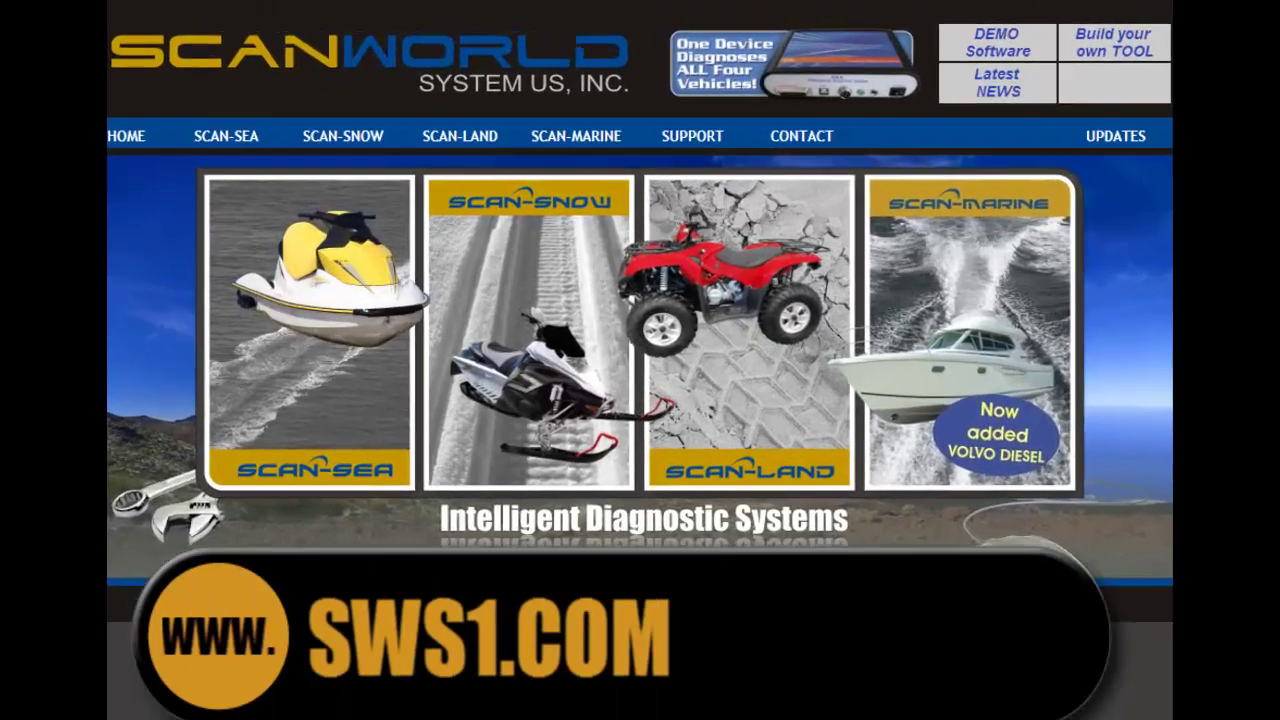
# - Go to the ScanWorld Support page's 'Software Installation and Password request' section
pyautogui.moveTo(708, 140)
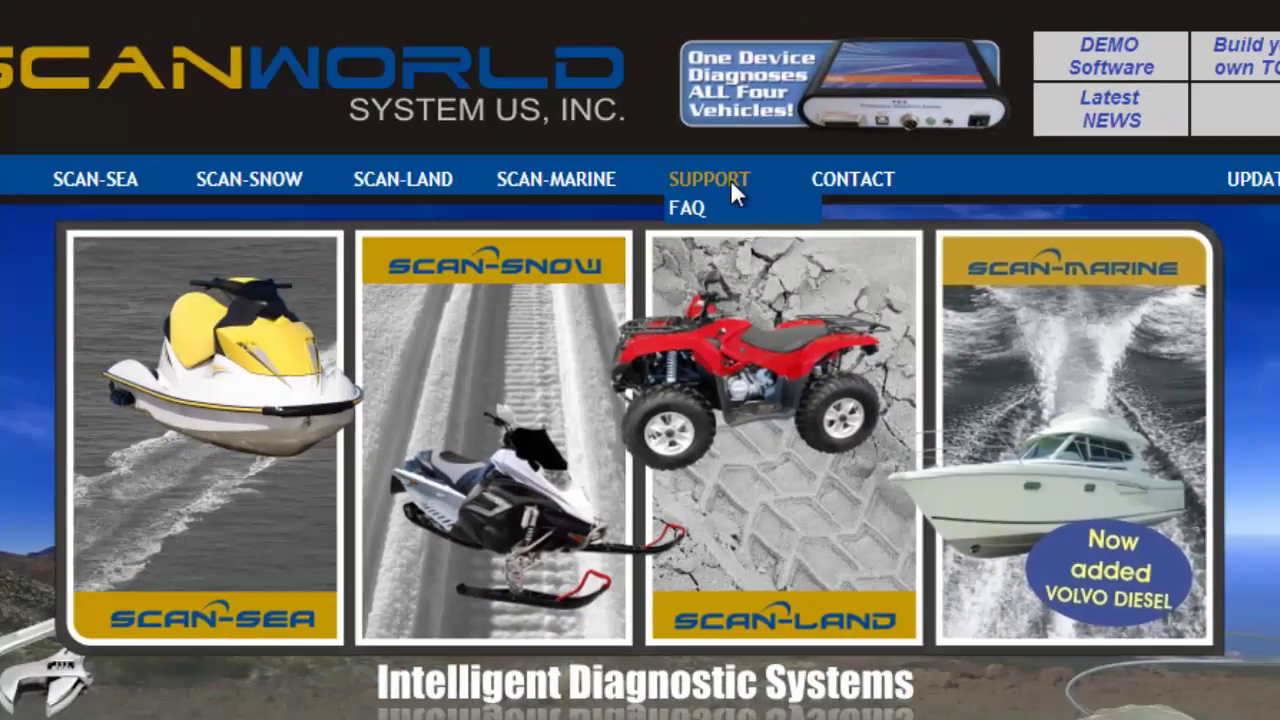
pyautogui.click(712, 182)
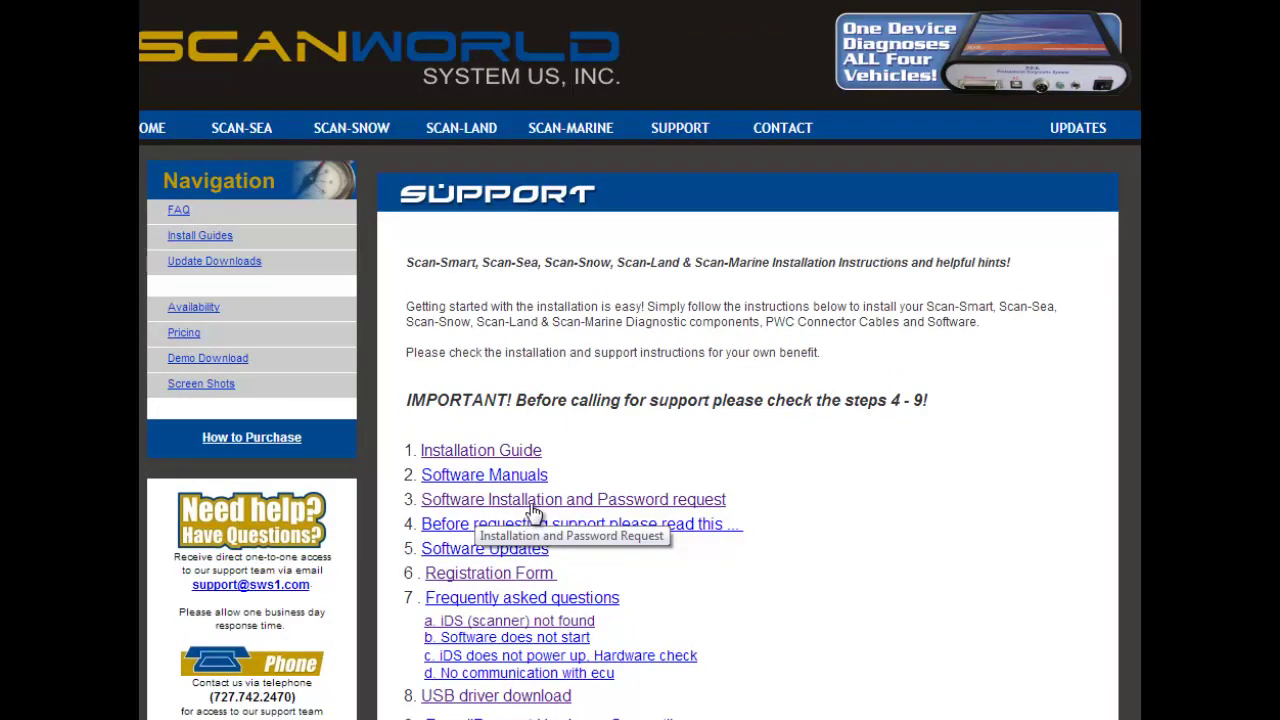
pyautogui.click(532, 506)
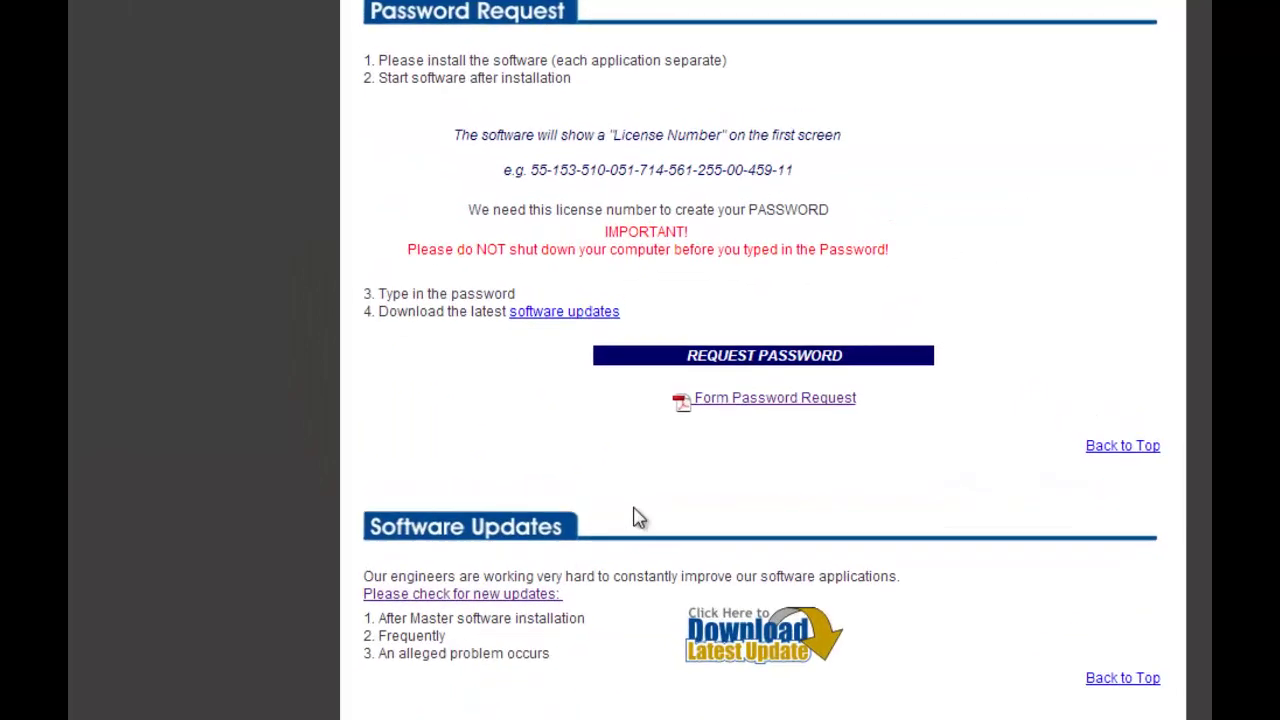